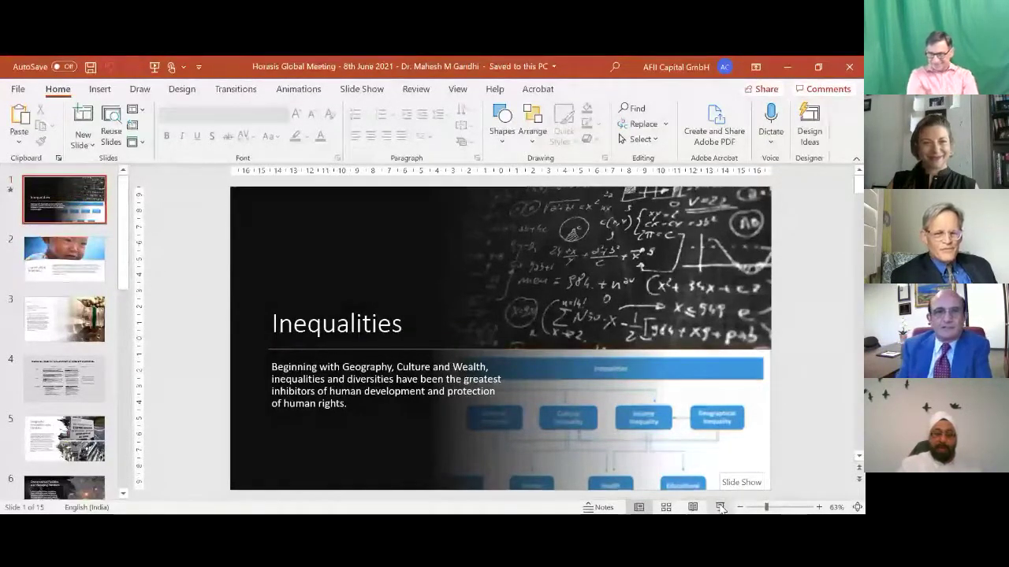
# Launch the Inequalities slide show from its title slide via the status-bar Slide Show button
pyautogui.click(721, 506)
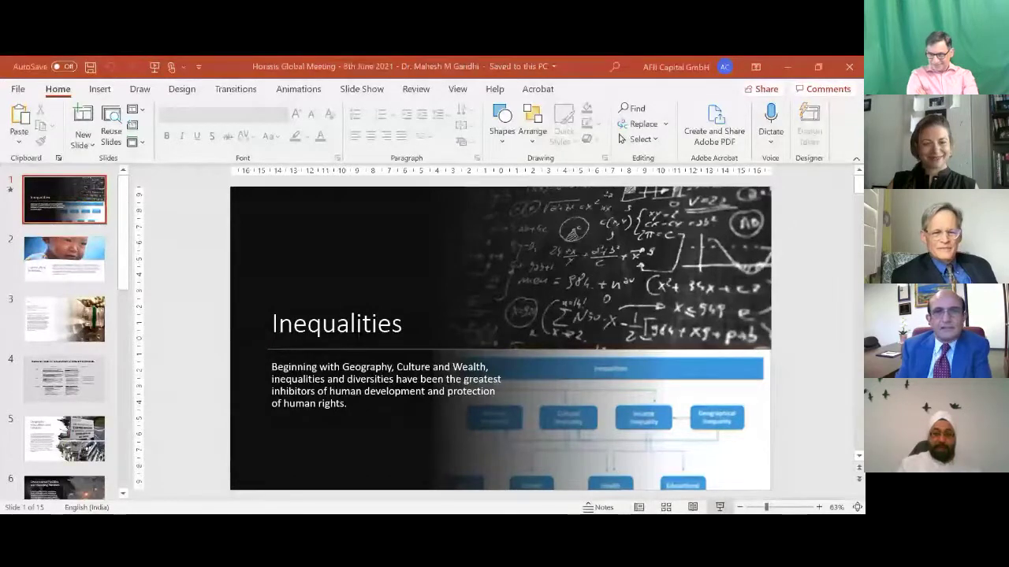